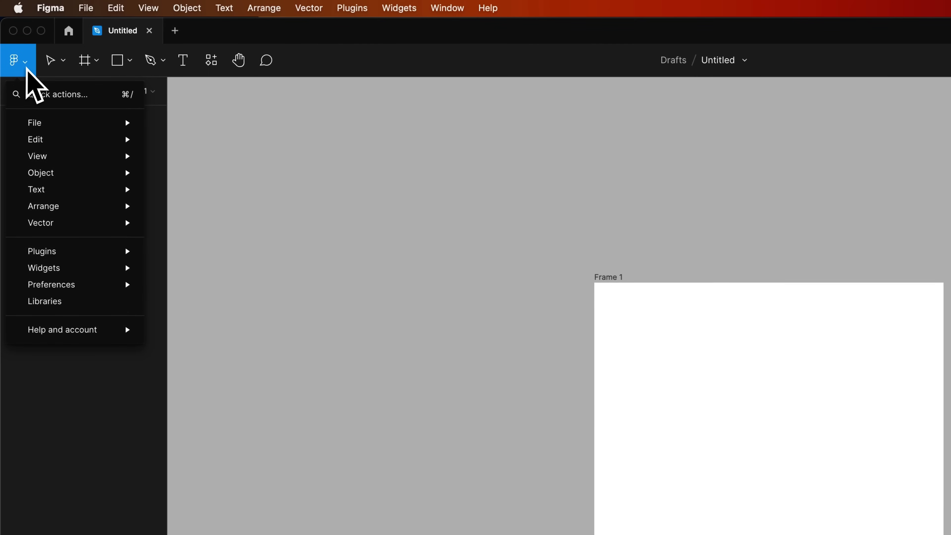
Choose the hot-air-balloon photo through File > Place image… so it is ready to place
mouse_move(39, 126)
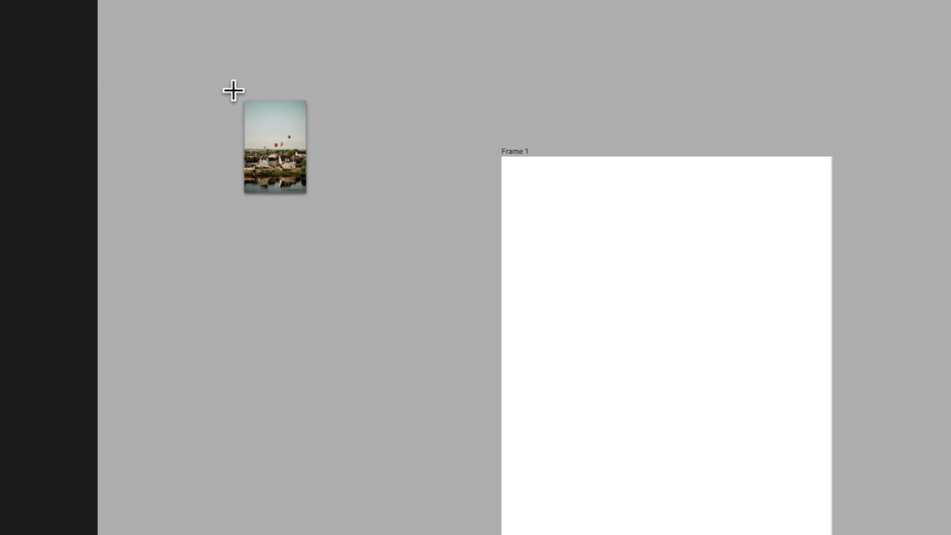
Place the balloon photo left of Frame 1 and resize it to 312 × 421
drag(210, 146, 366, 337)
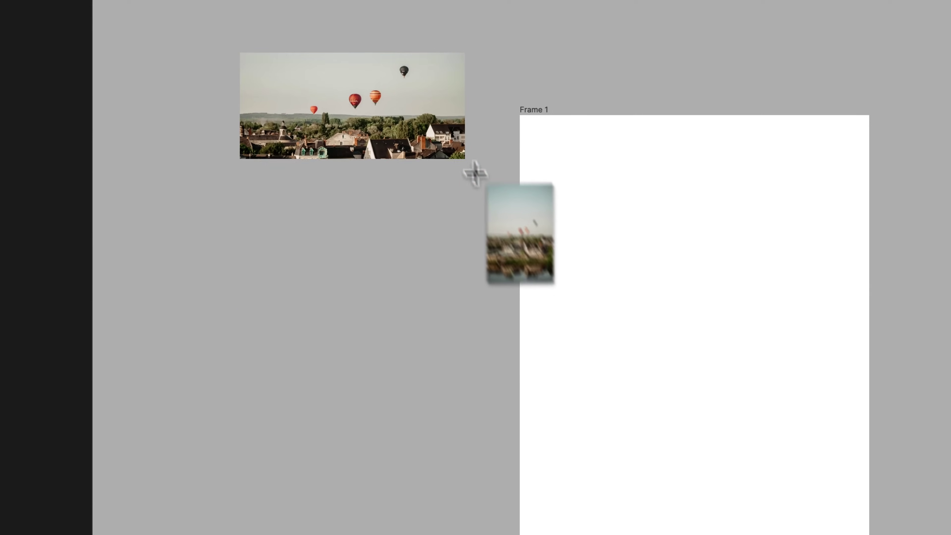
drag(475, 173, 420, 334)
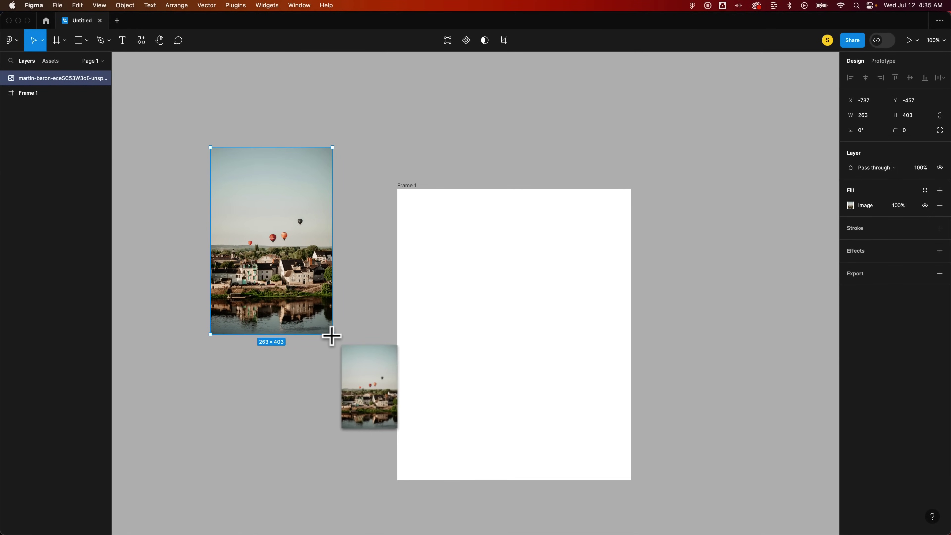
drag(332, 336, 333, 336)
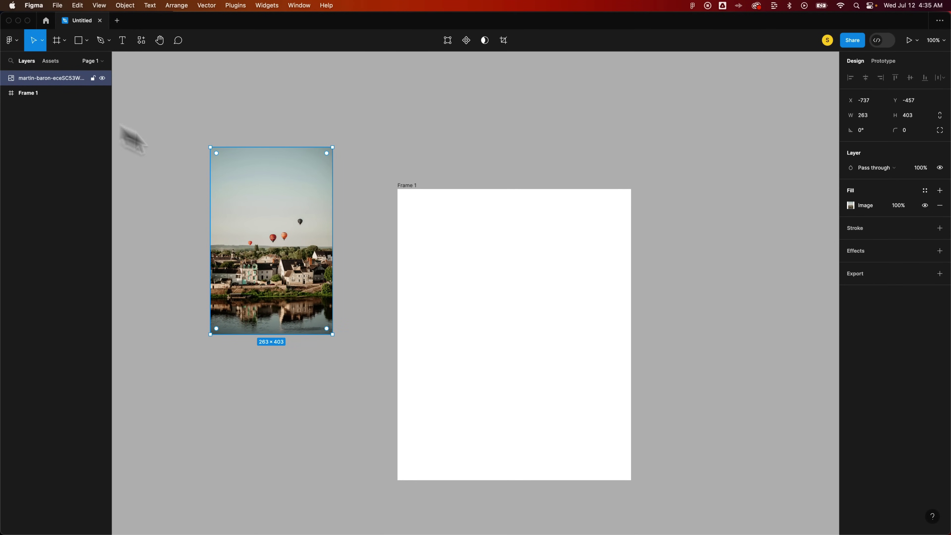
drag(332, 334, 356, 342)
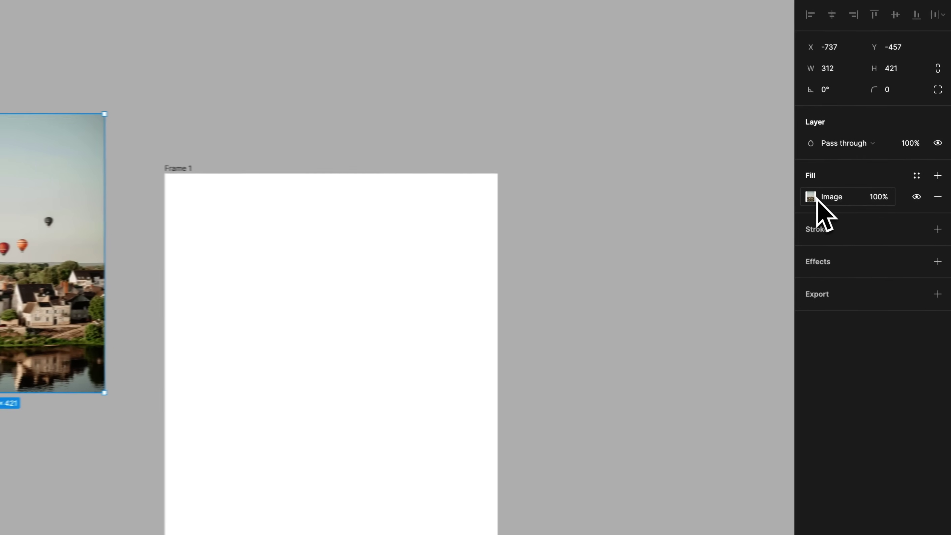
Switch the photo's image fill from Fill to Fit and widen the layer to 322 × 421
click(805, 198)
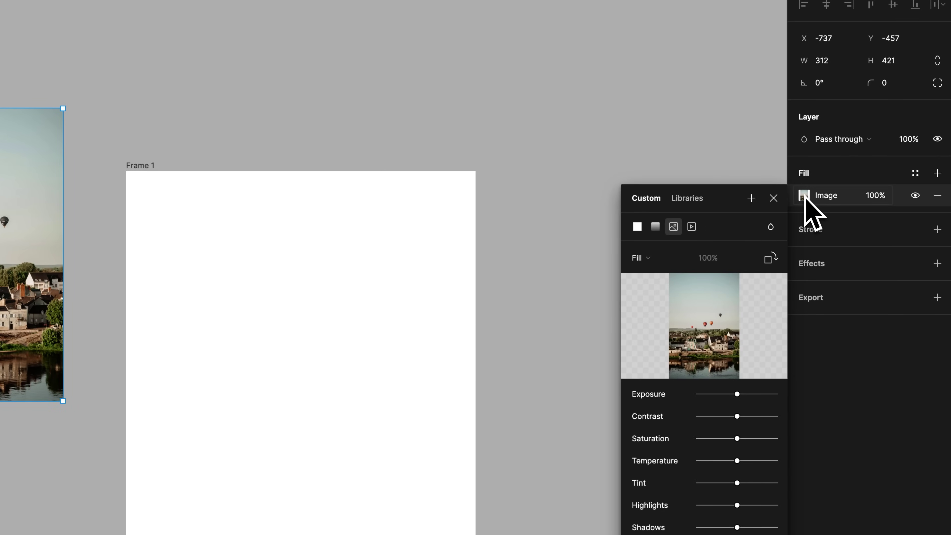
click(658, 259)
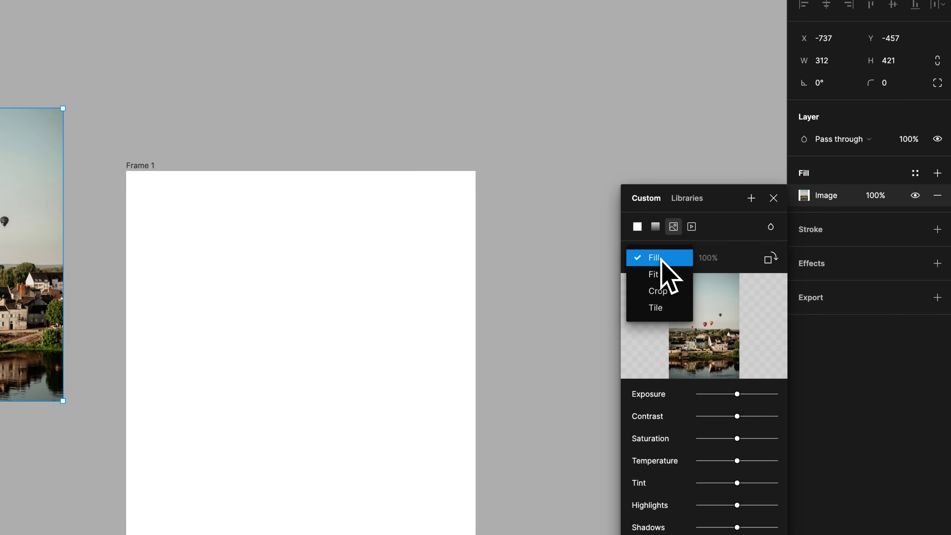
click(663, 258)
click(662, 258)
click(663, 277)
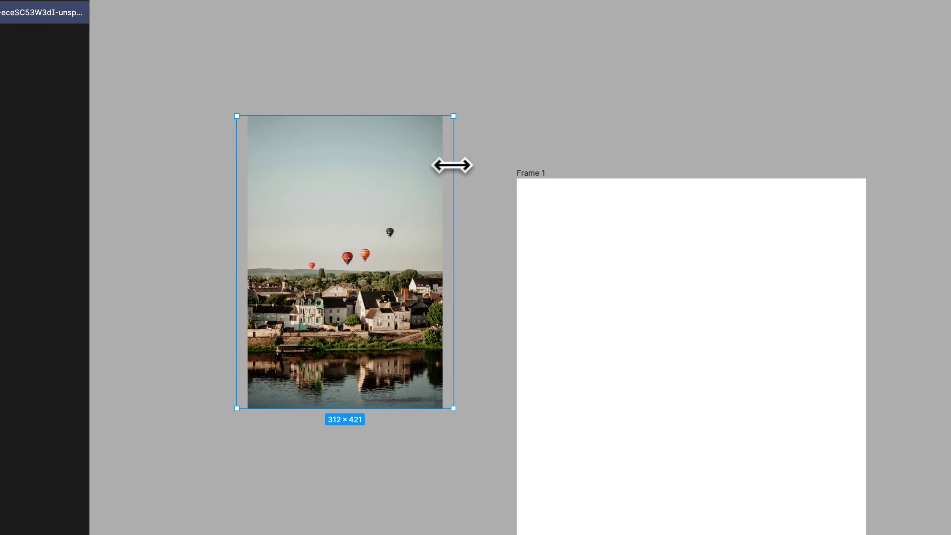
mouse_move(454, 163)
mouse_down()
mouse_move(484, 164)
mouse_move(370, 168)
mouse_move(486, 160)
mouse_move(448, 163)
mouse_move(463, 163)
mouse_up()
Crop the balloon photo to 322 × 393 and move it higher beside Frame 1
click(889, 214)
click(739, 276)
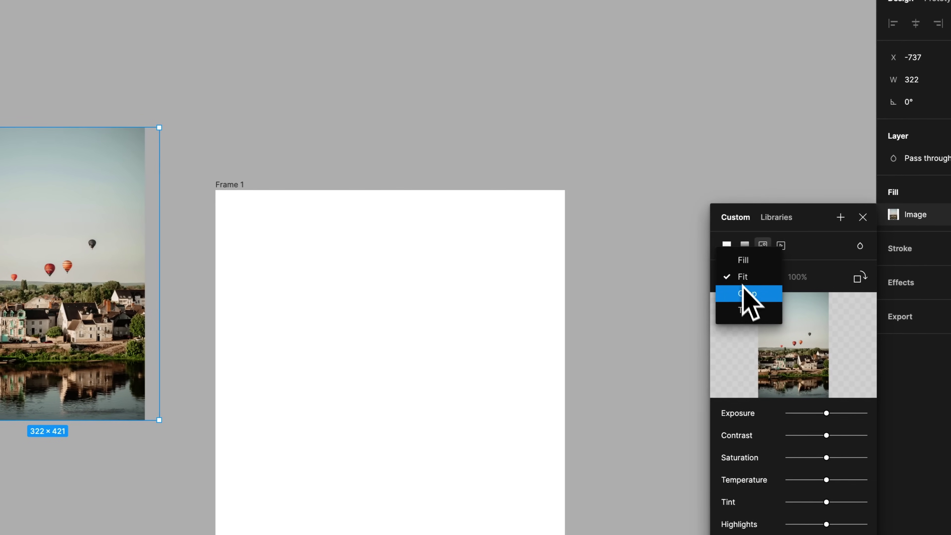
click(744, 293)
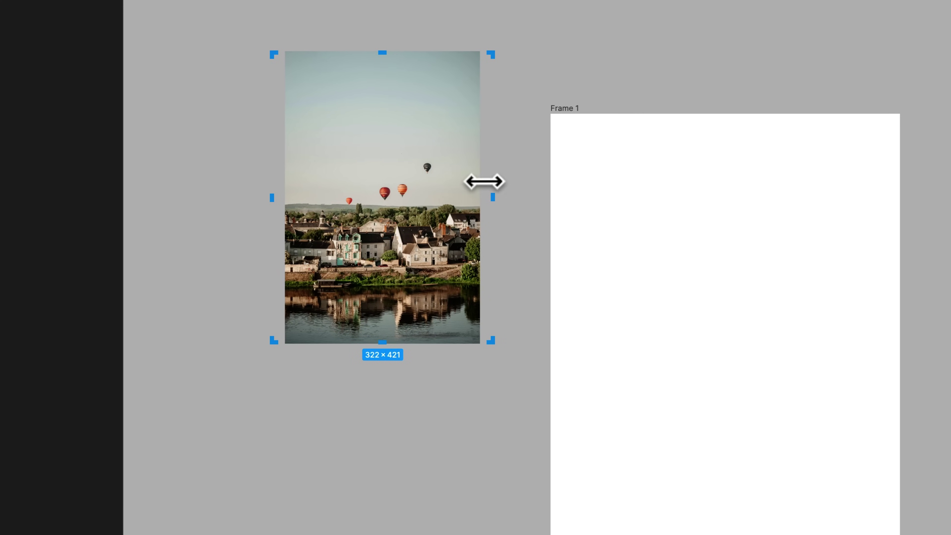
drag(483, 182, 640, 175)
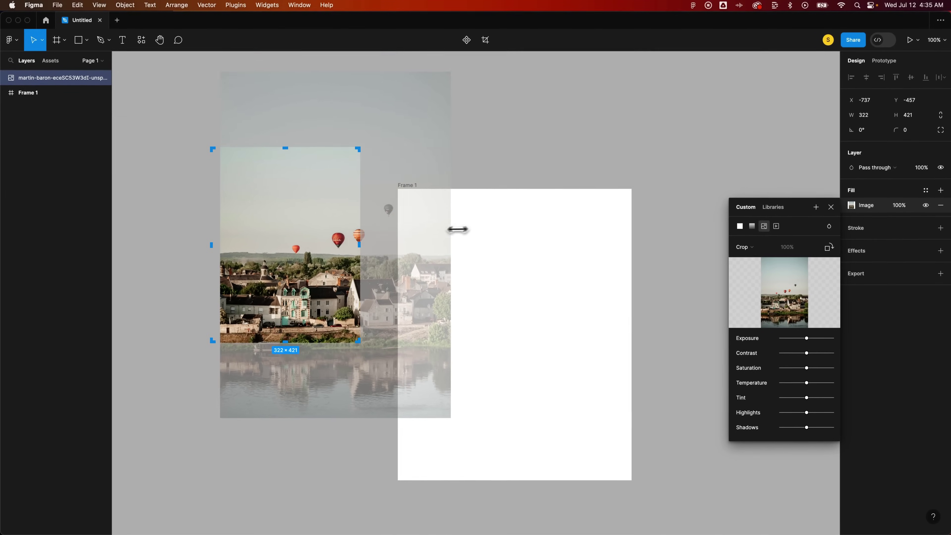
drag(458, 230, 421, 234)
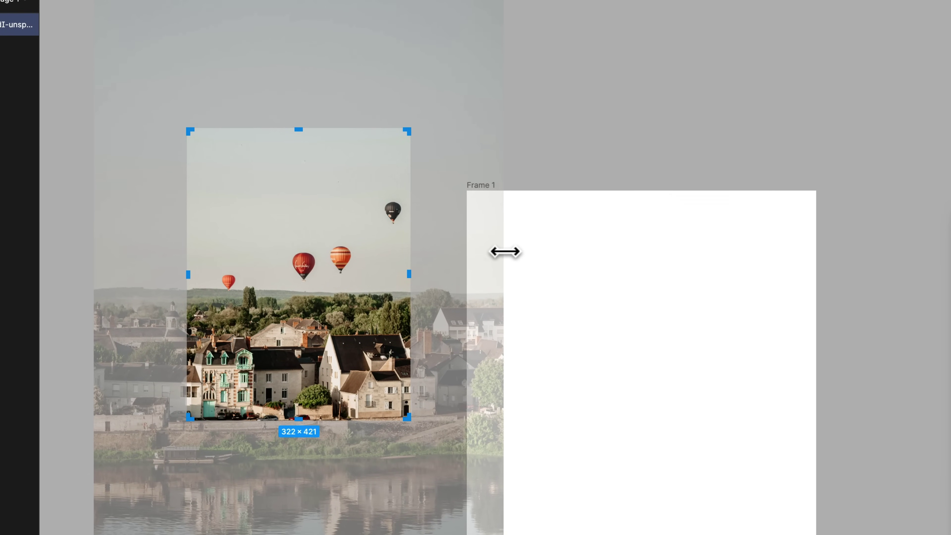
drag(503, 252, 471, 258)
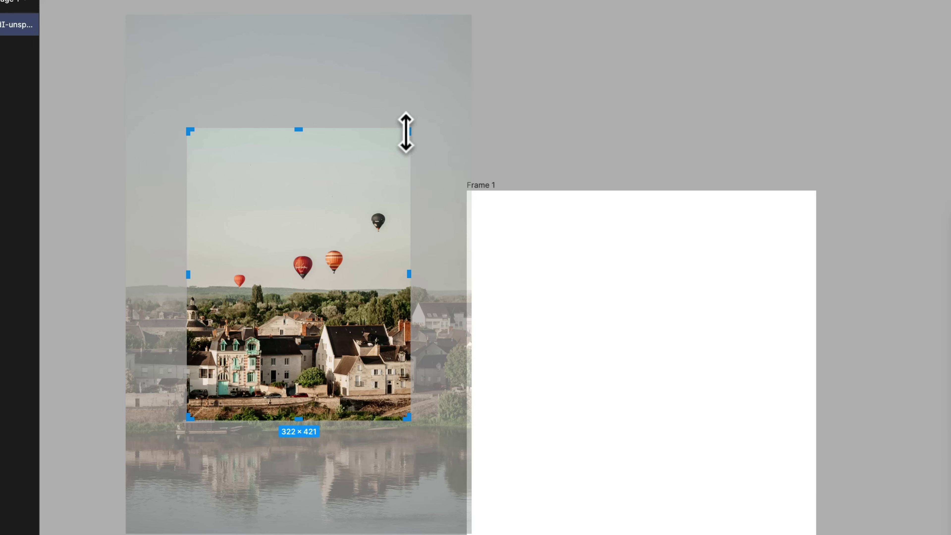
mouse_move(407, 132)
mouse_down()
mouse_move(406, 216)
mouse_move(411, 105)
mouse_move(412, 147)
mouse_up()
key(Return)
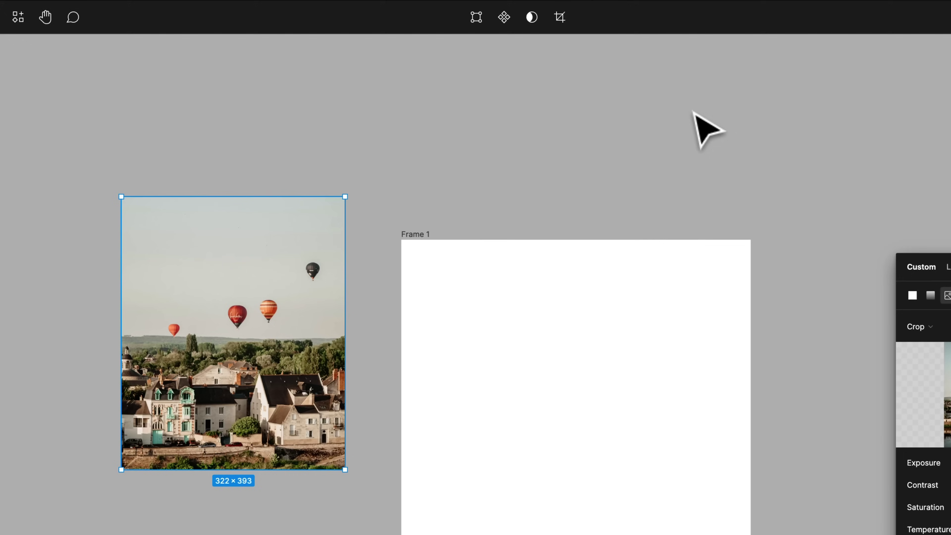
drag(258, 332, 266, 292)
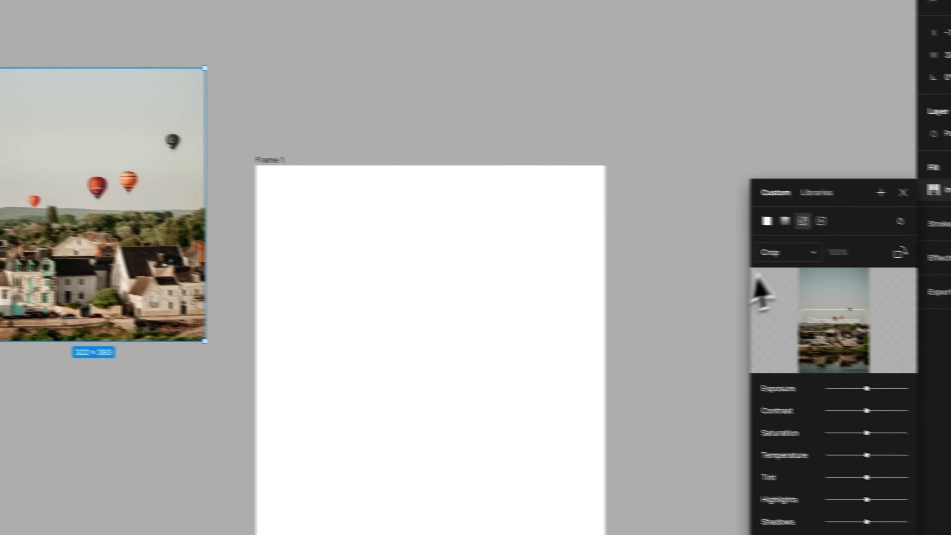
Try tiling the photo at 50%, return it to Fill, and shift it left and down
click(730, 242)
click(729, 259)
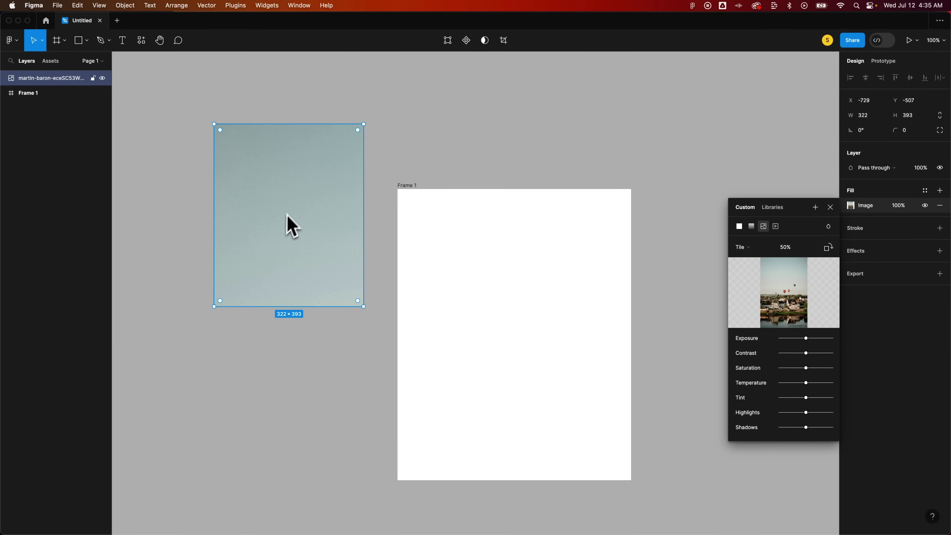
click(766, 247)
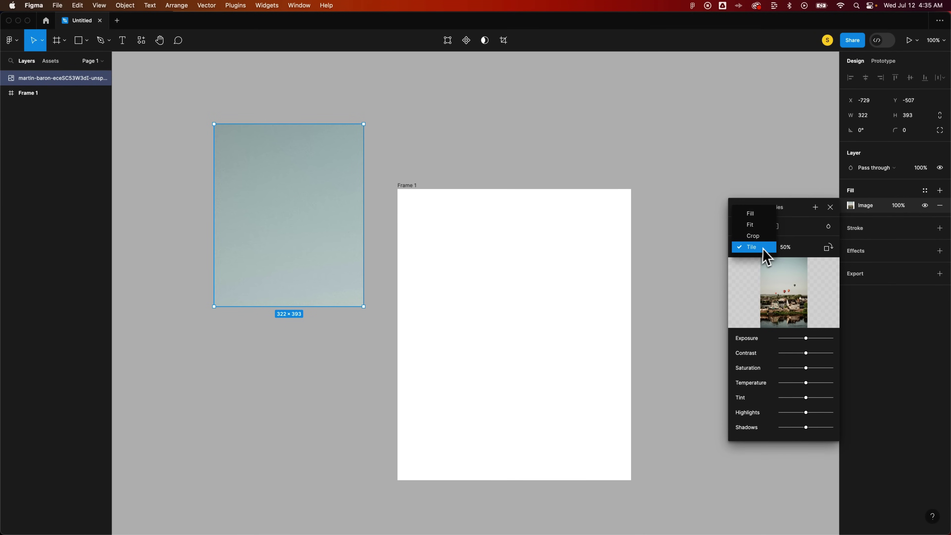
click(756, 216)
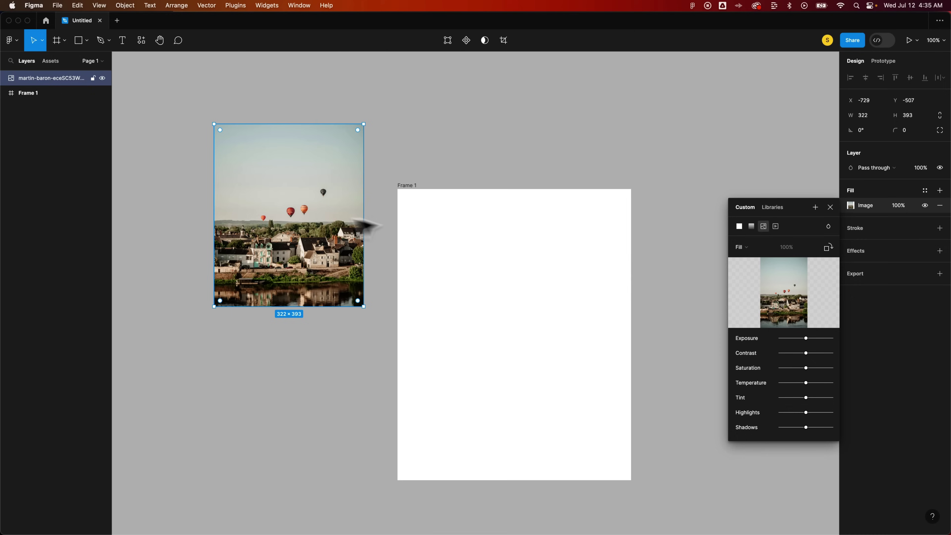
drag(348, 236, 290, 272)
Drop a second copy of the balloon photo from the downloaded files onto the canvas
click(335, 221)
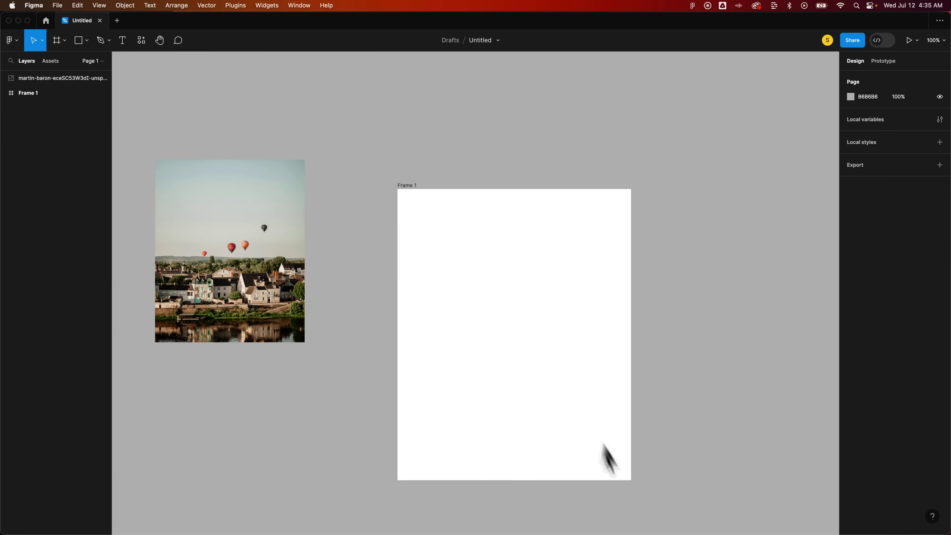
mouse_move(645, 524)
click(709, 511)
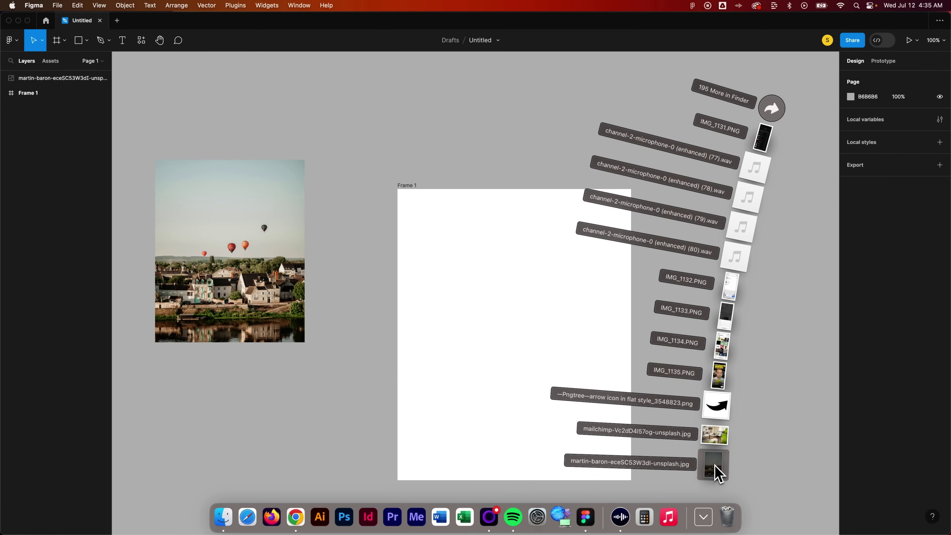
drag(715, 473, 302, 410)
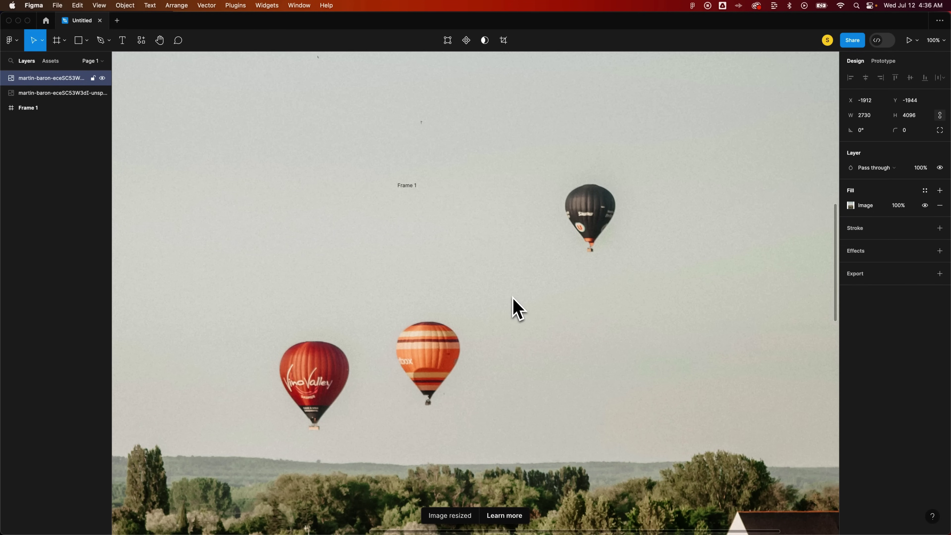
Shrink the new 2730 × 4096 photo to 664 × 888 below the first copy
key(minus)
key(minus)
key(minus)
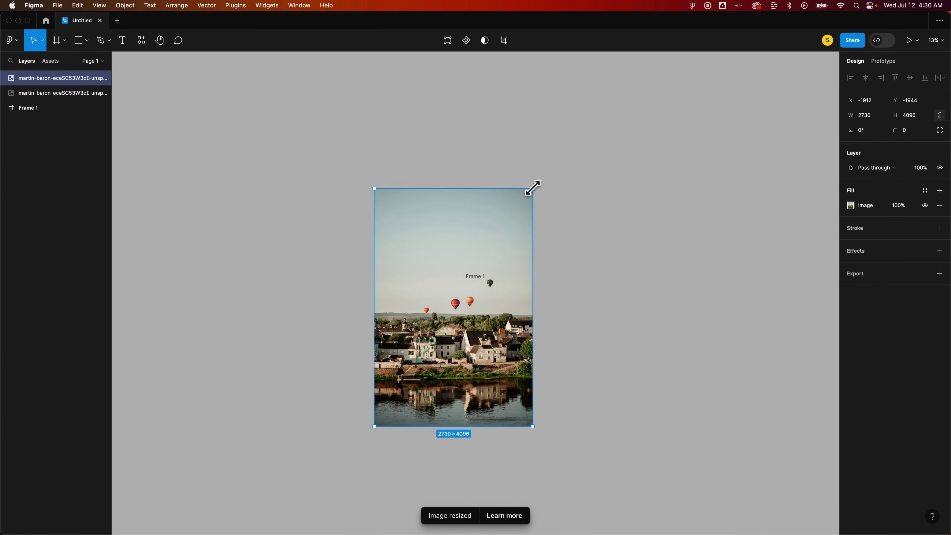
drag(532, 188, 449, 317)
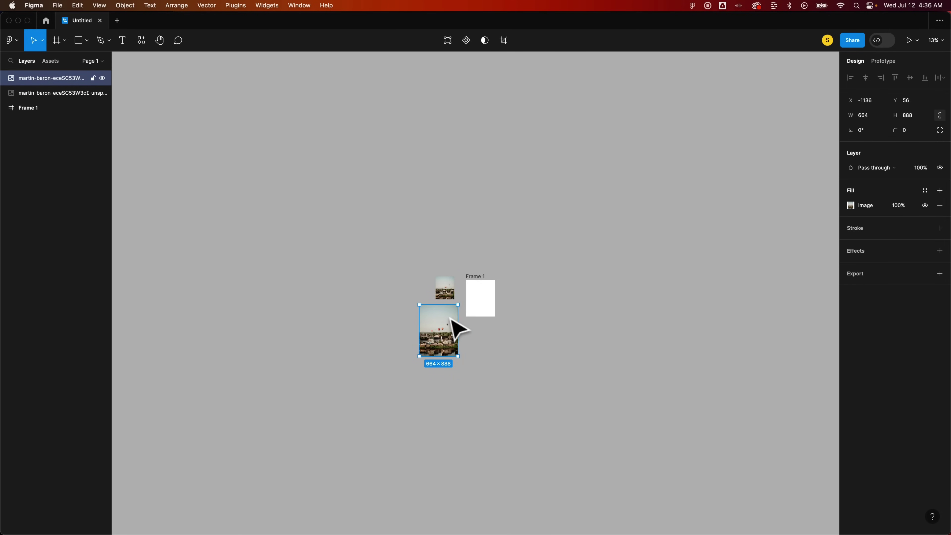
key(plus)
key(plus)
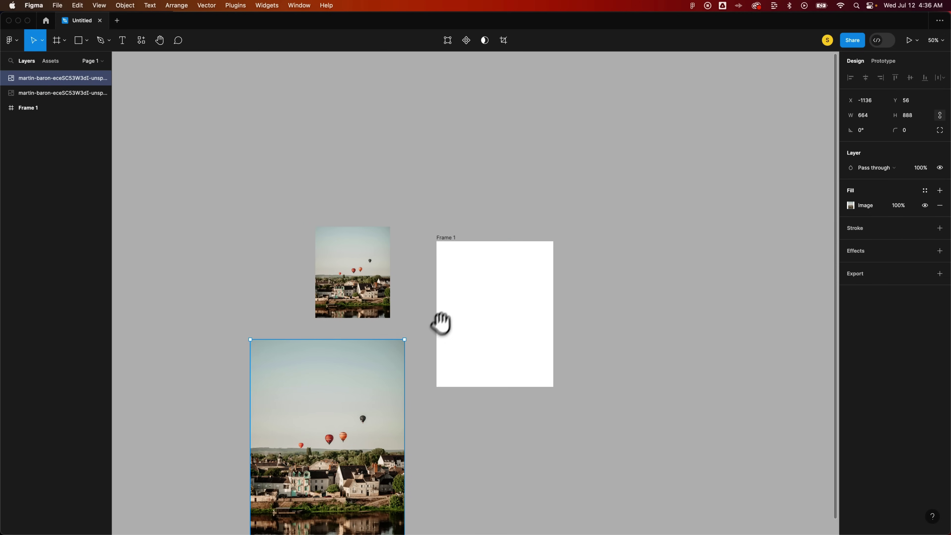
drag(480, 289, 492, 228)
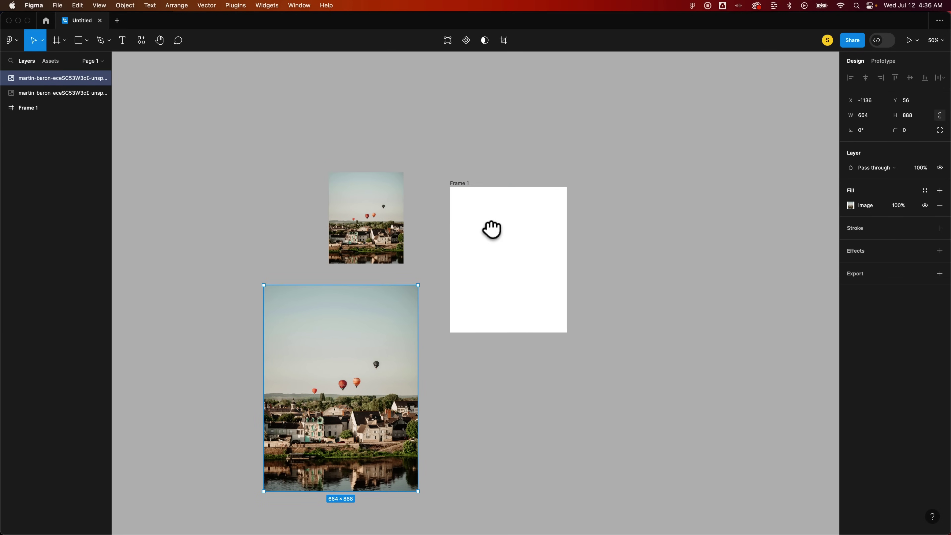
Change Frame 1's fill from white to an image fill using the balloon JPG from Downloads
click(520, 233)
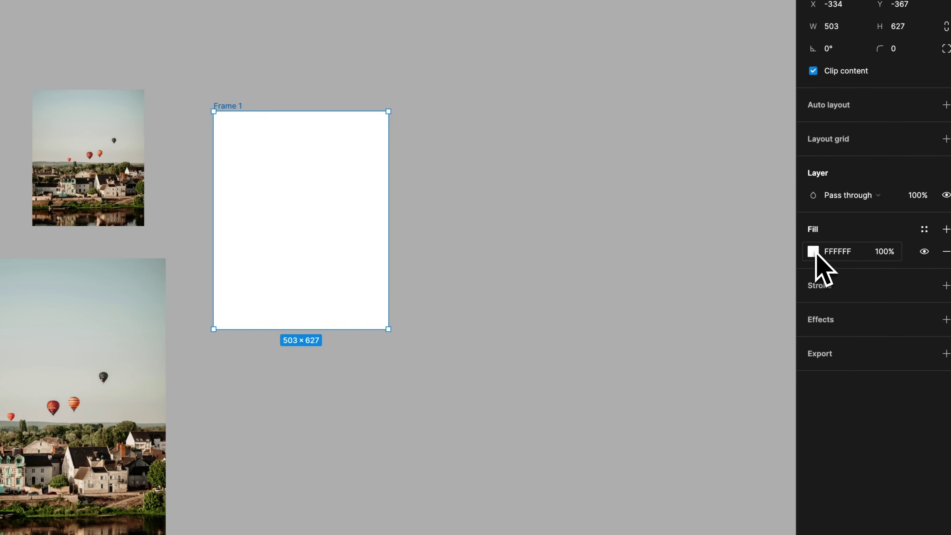
click(813, 251)
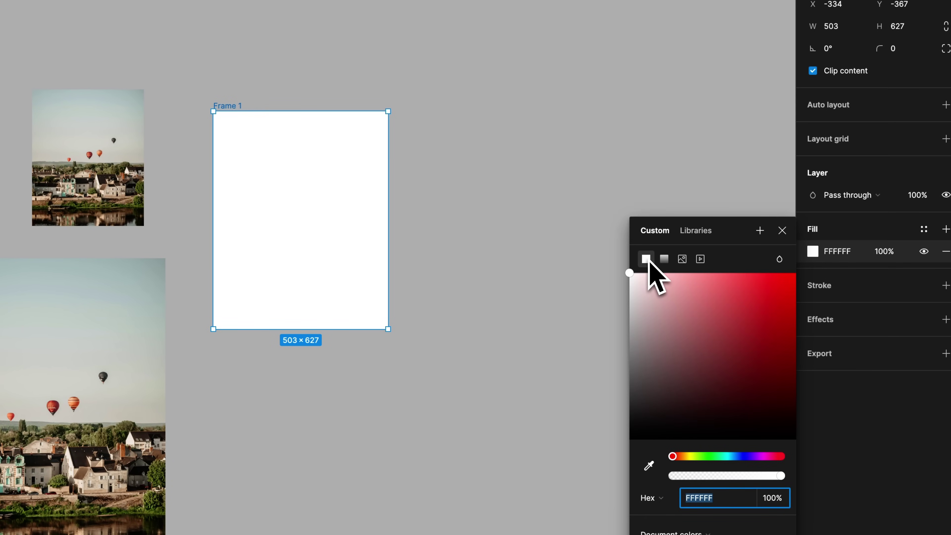
click(685, 261)
click(682, 258)
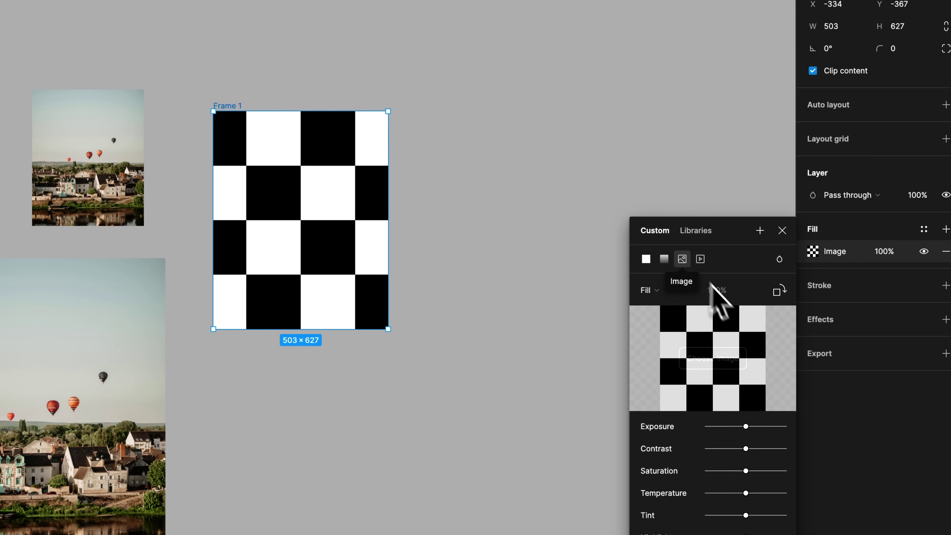
click(721, 360)
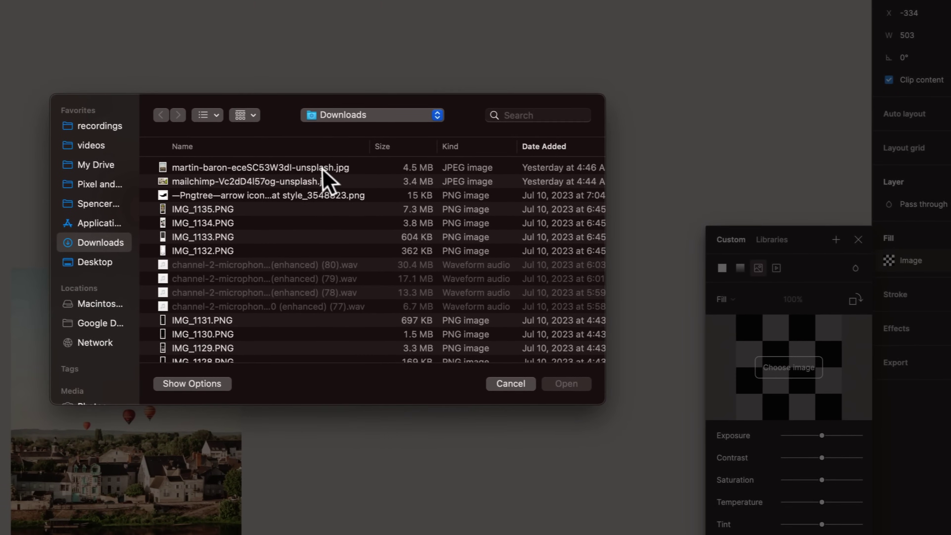
click(248, 160)
click(586, 384)
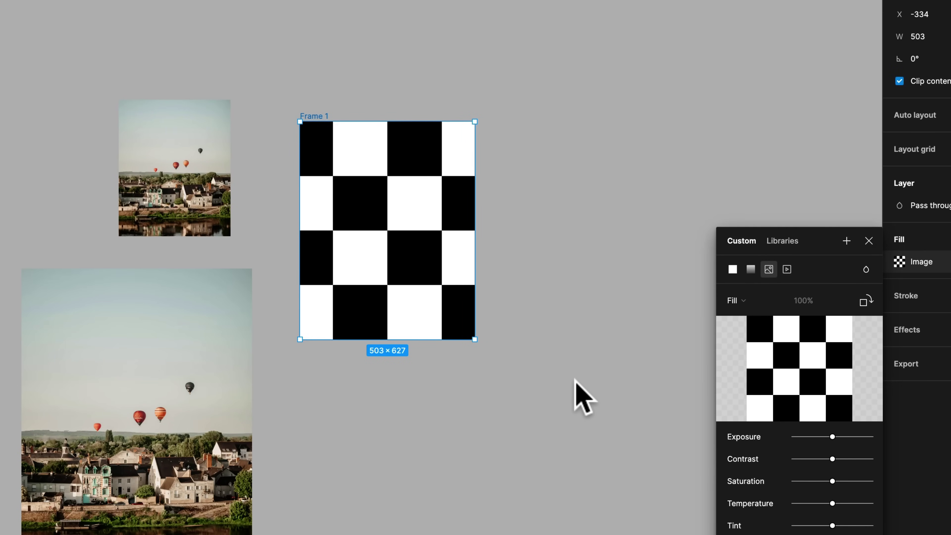
Check Frame 1's image scaling options, then close the fill settings and select the large photo
click(741, 302)
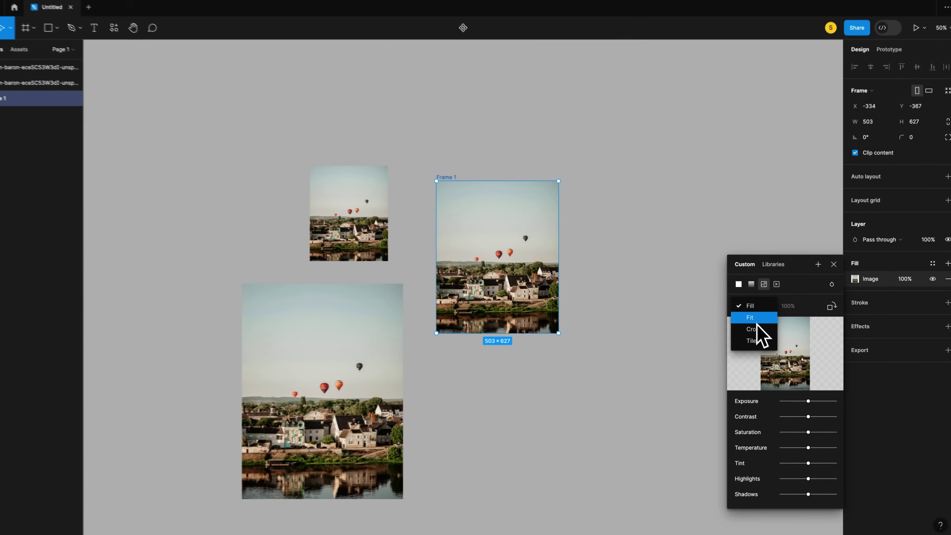
key(Escape)
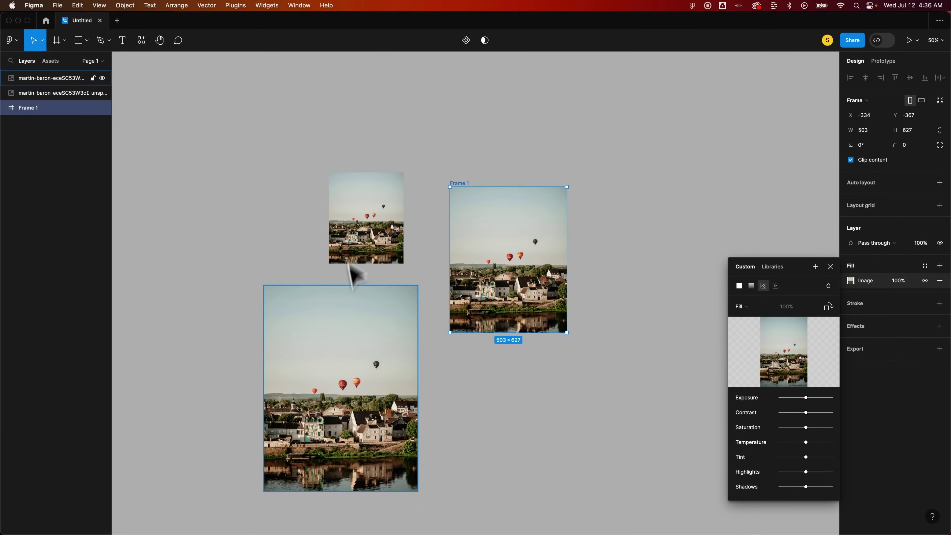
click(341, 354)
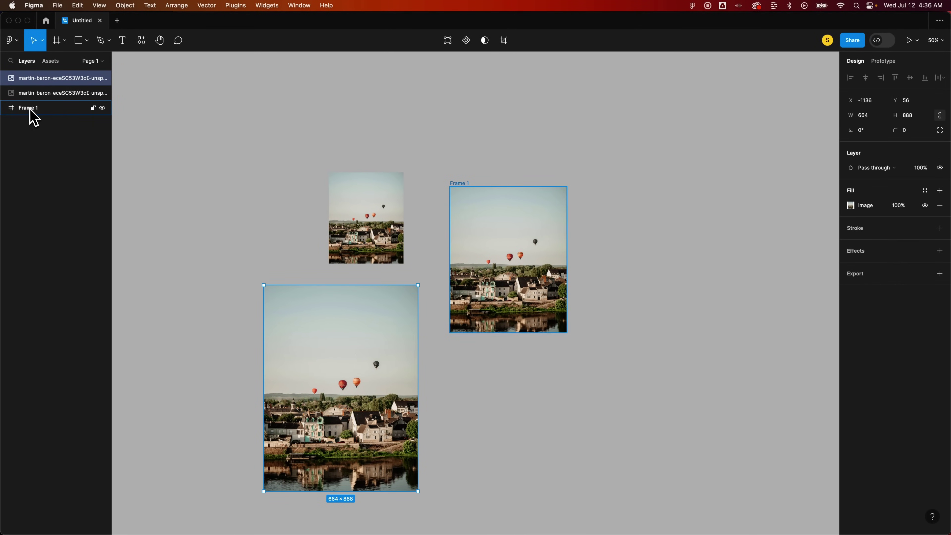
click(37, 109)
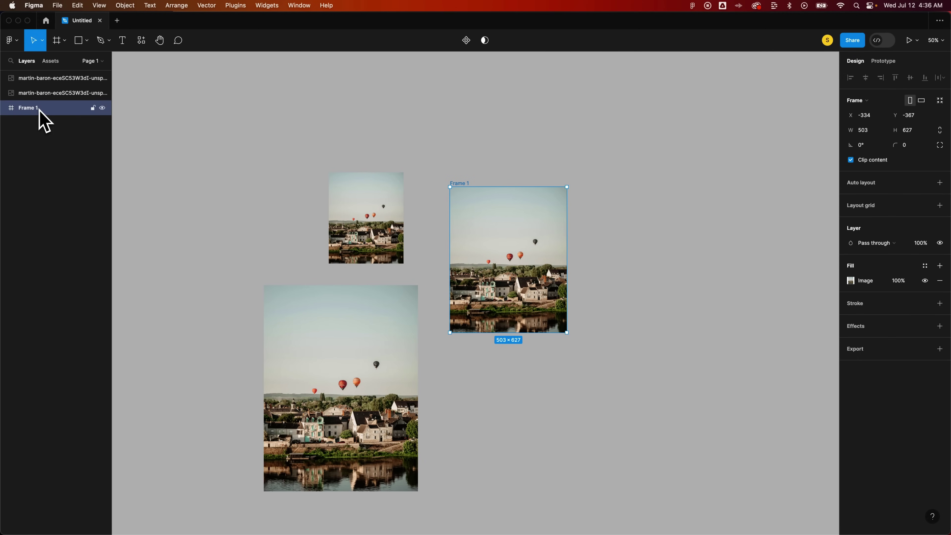
click(78, 94)
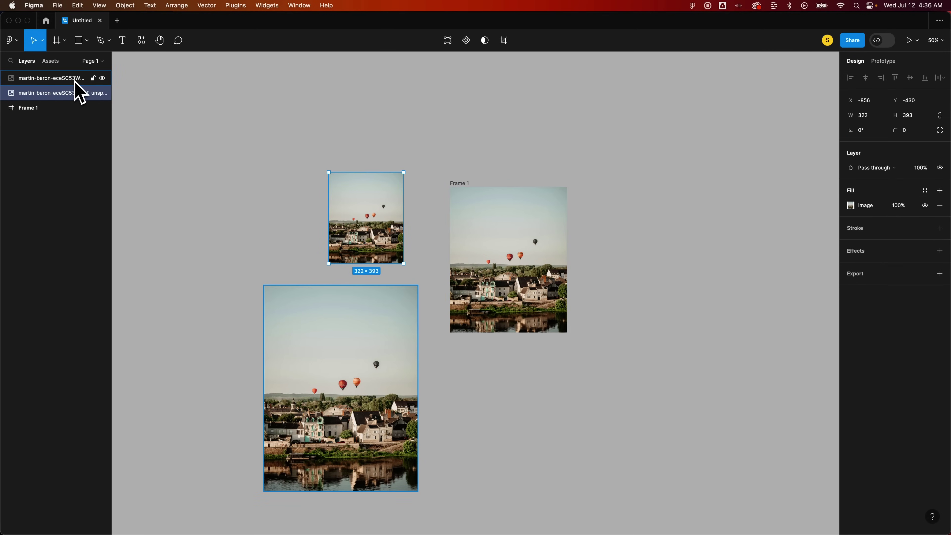
click(74, 78)
click(67, 93)
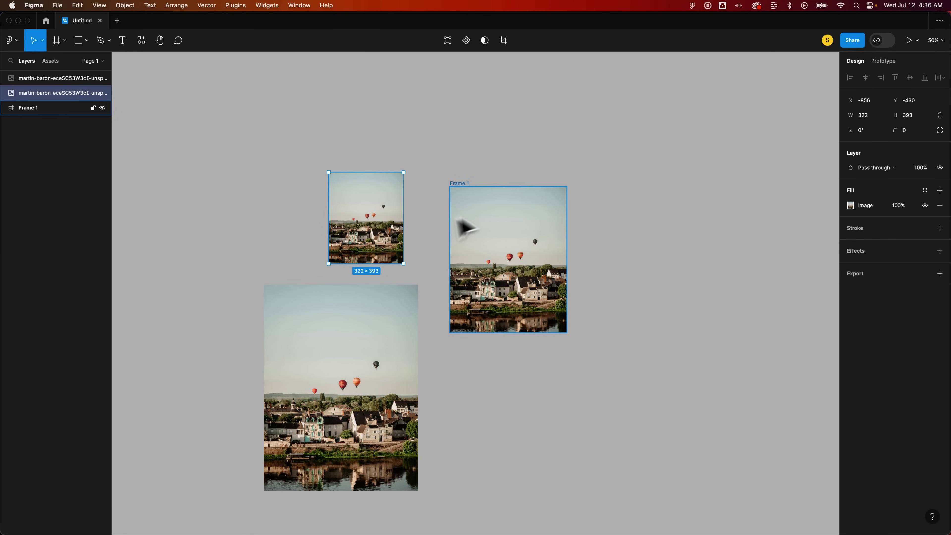
click(472, 217)
click(655, 225)
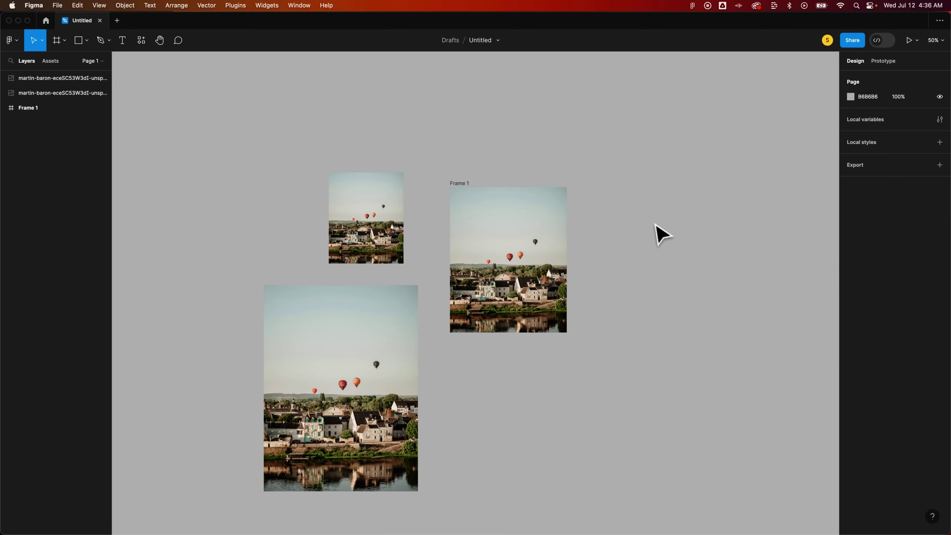
key(shift+0)
scroll(628, 244, up, 2)
click(563, 215)
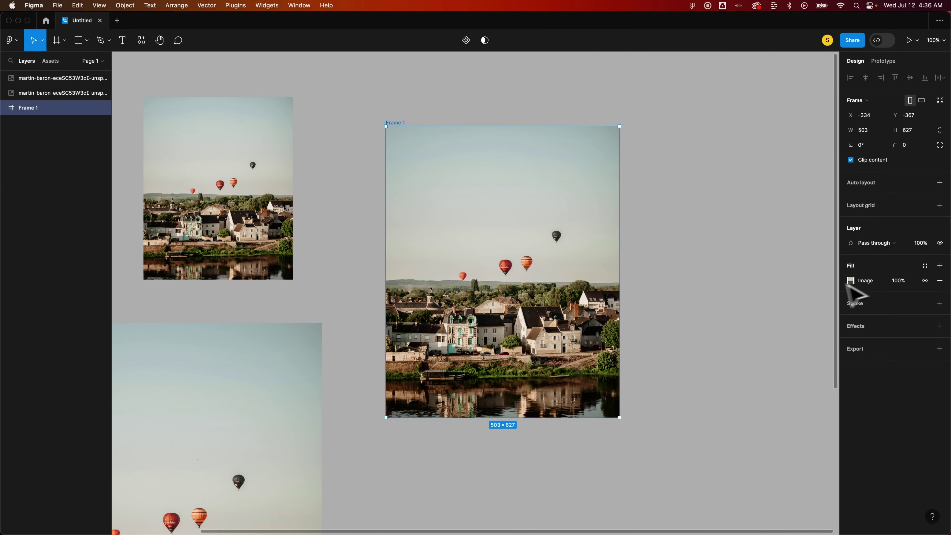
click(223, 184)
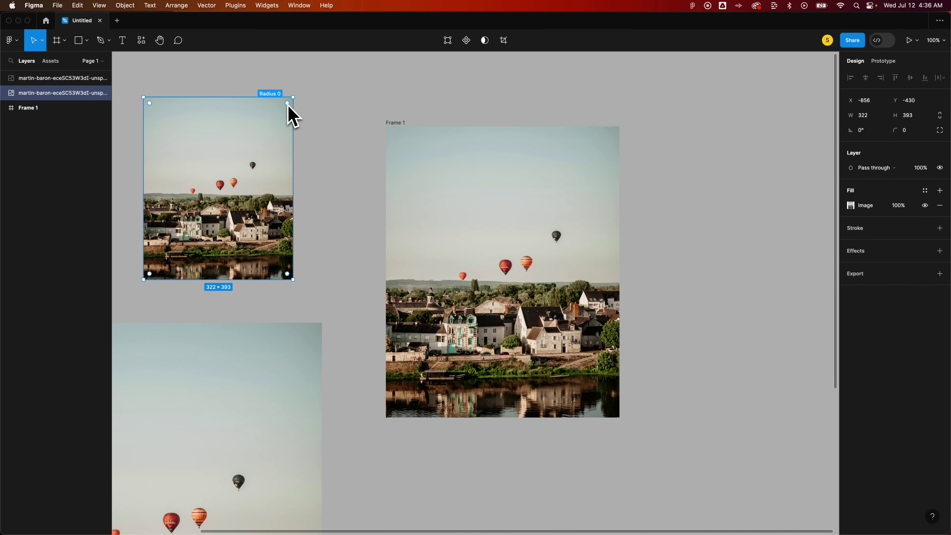
click(710, 212)
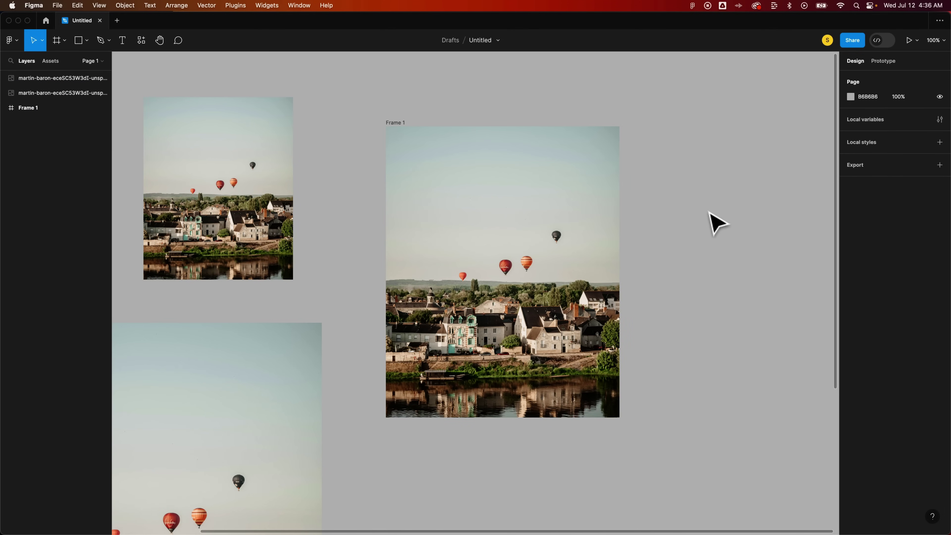
key(minus)
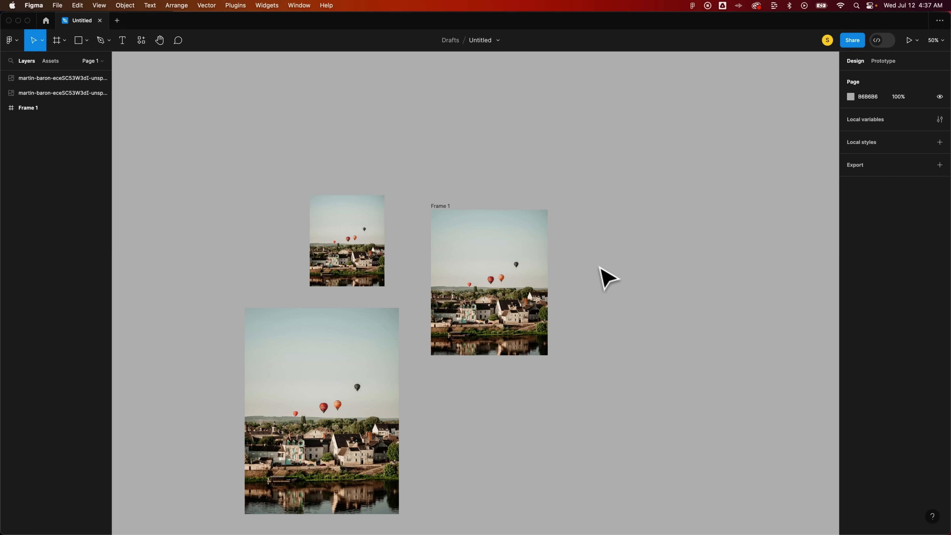